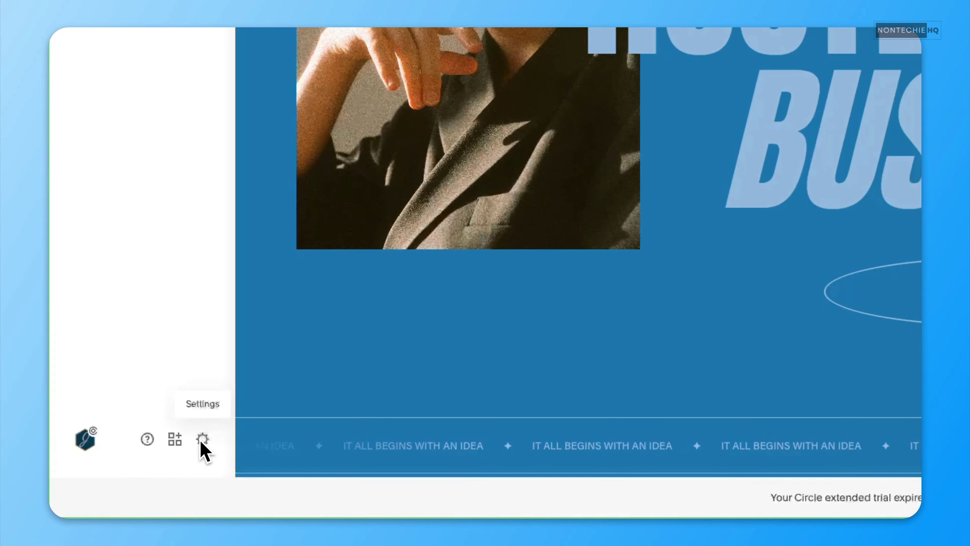
Open the site's customer notification settings and start editing the Global Email Styles
{"action": "left_click", "coordinate": [193, 444]}
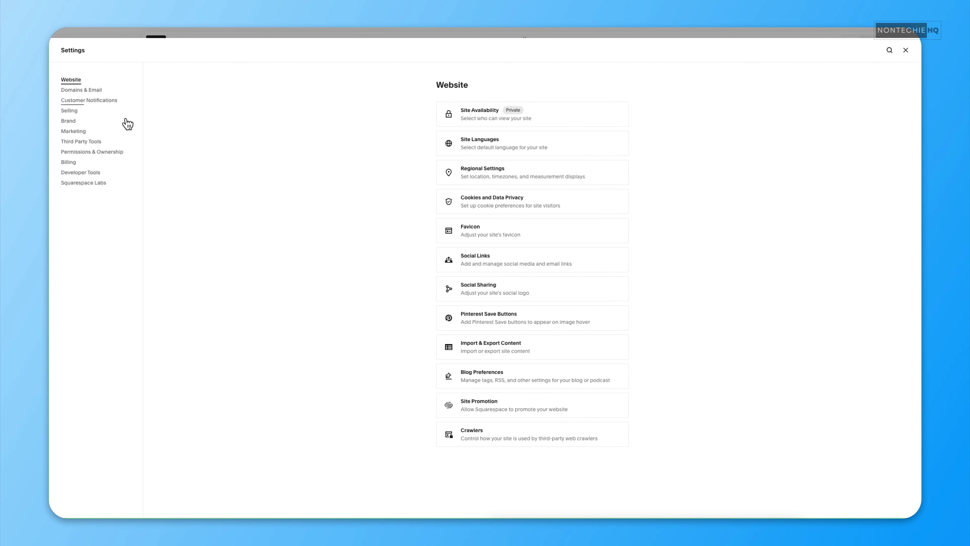
{"action": "left_click", "coordinate": [111, 102]}
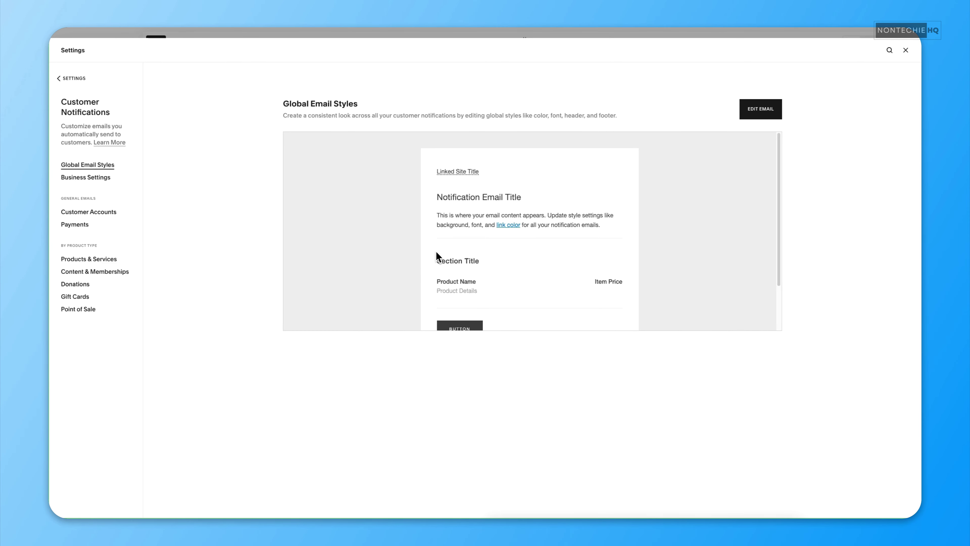
{"action": "left_click", "coordinate": [760, 109]}
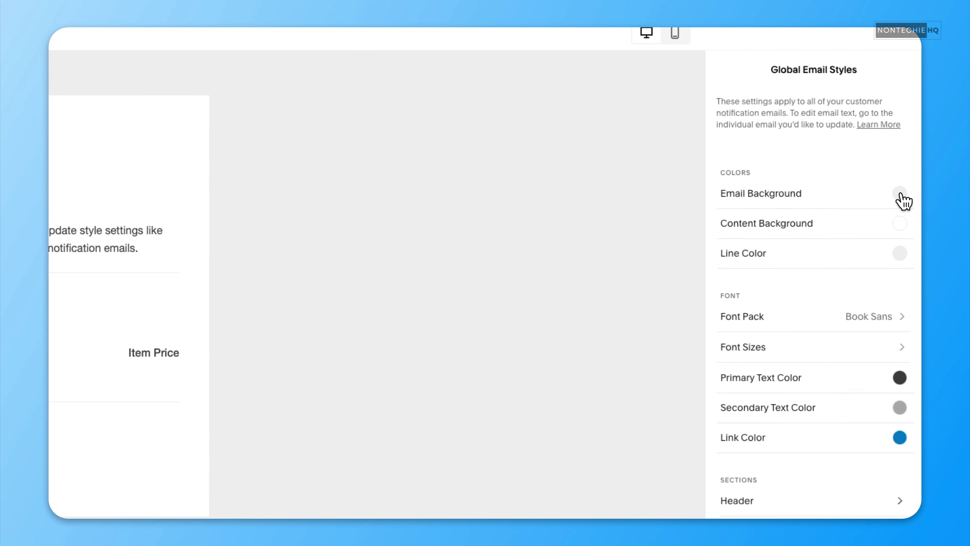
Set the email background color to the light gray #E1E1E1 from the email palette
{"action": "left_click", "coordinate": [910, 124]}
{"action": "left_click", "coordinate": [874, 196]}
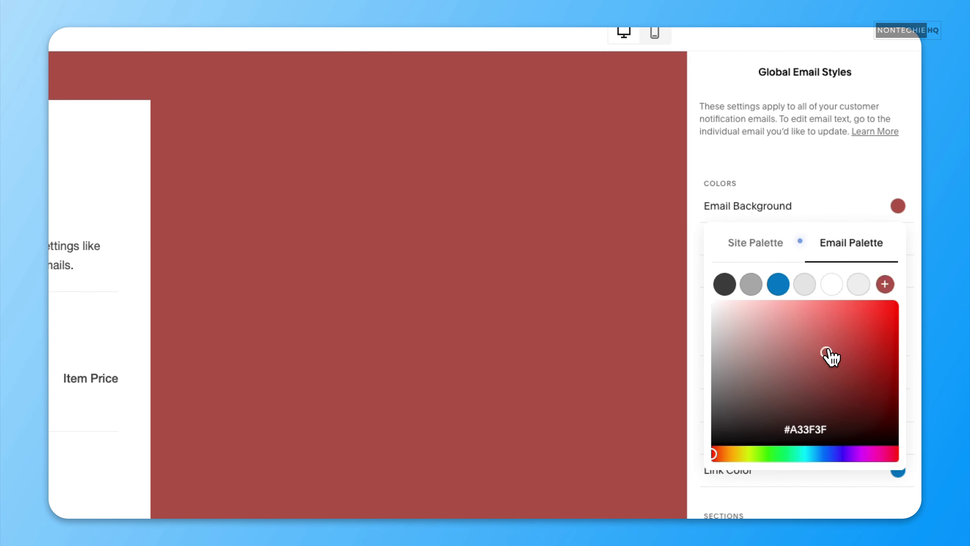
{"action": "left_click", "coordinate": [804, 284]}
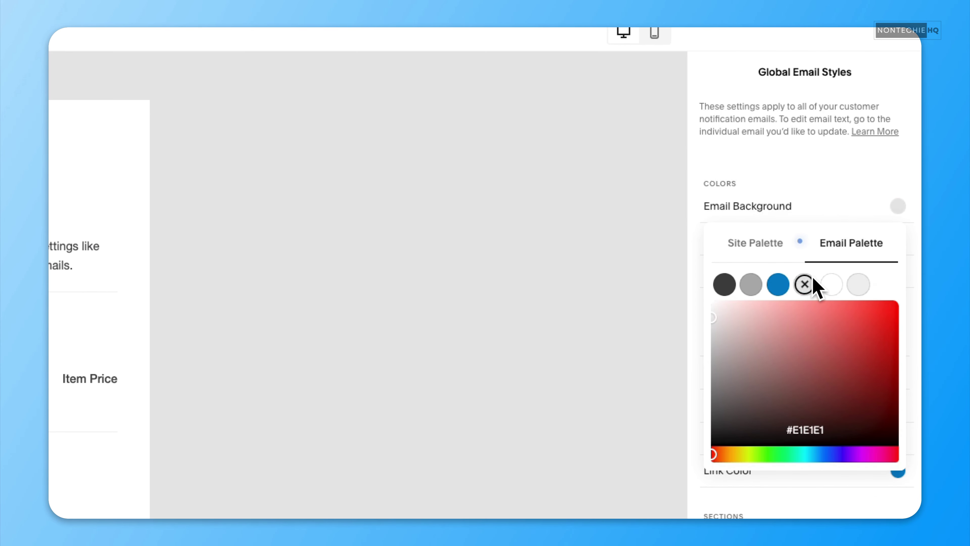
{"action": "left_click", "coordinate": [859, 287]}
{"action": "left_click", "coordinate": [804, 285]}
{"action": "left_click", "coordinate": [826, 184]}
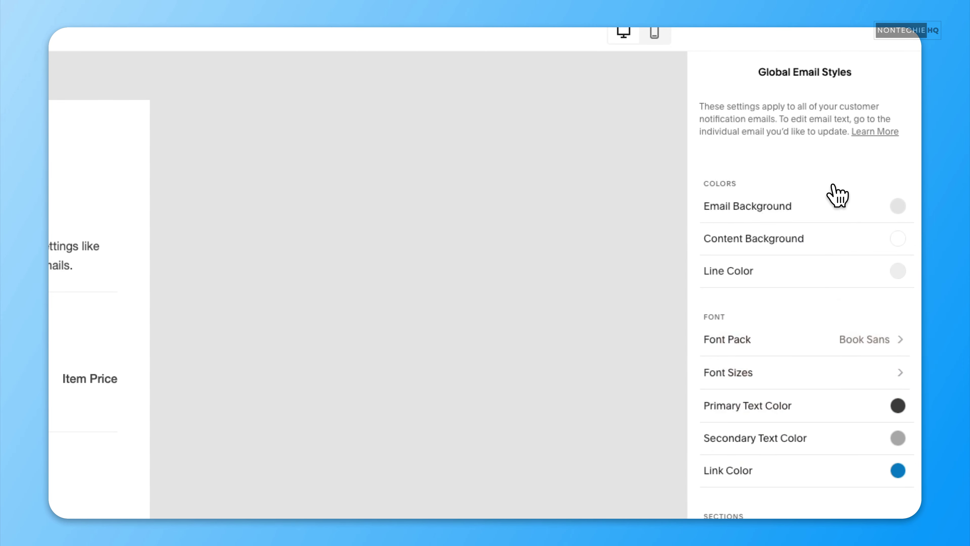
Set the line color of the notification emails to the palette blue #0074C2
{"action": "left_click", "coordinate": [898, 238]}
{"action": "left_click", "coordinate": [897, 241]}
{"action": "left_click", "coordinate": [898, 272]}
{"action": "left_click", "coordinate": [861, 380]}
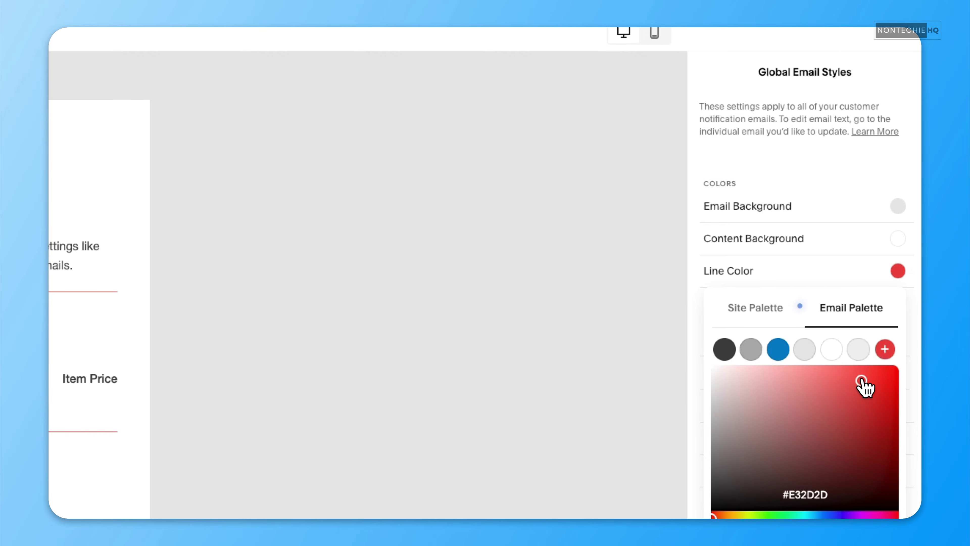
{"action": "left_click", "coordinate": [777, 349]}
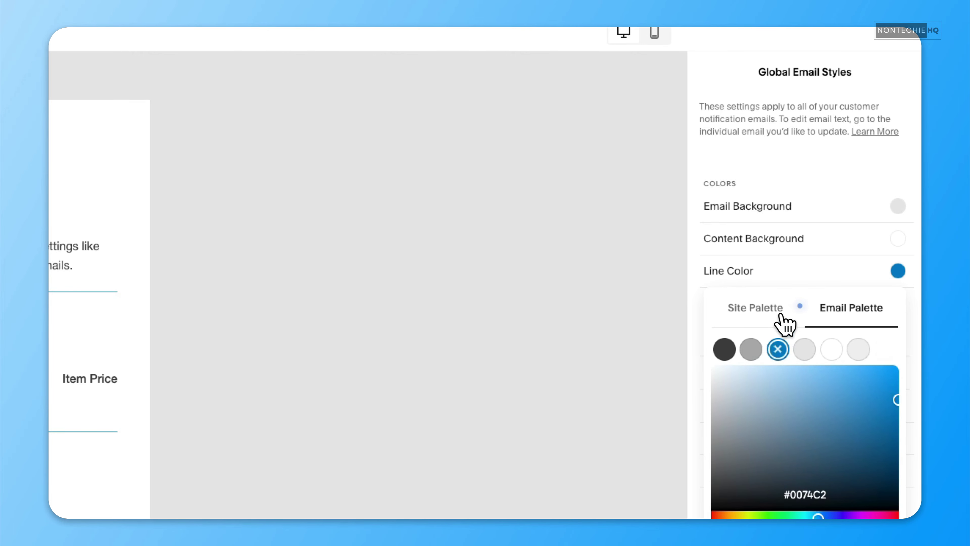
{"action": "left_click", "coordinate": [850, 272]}
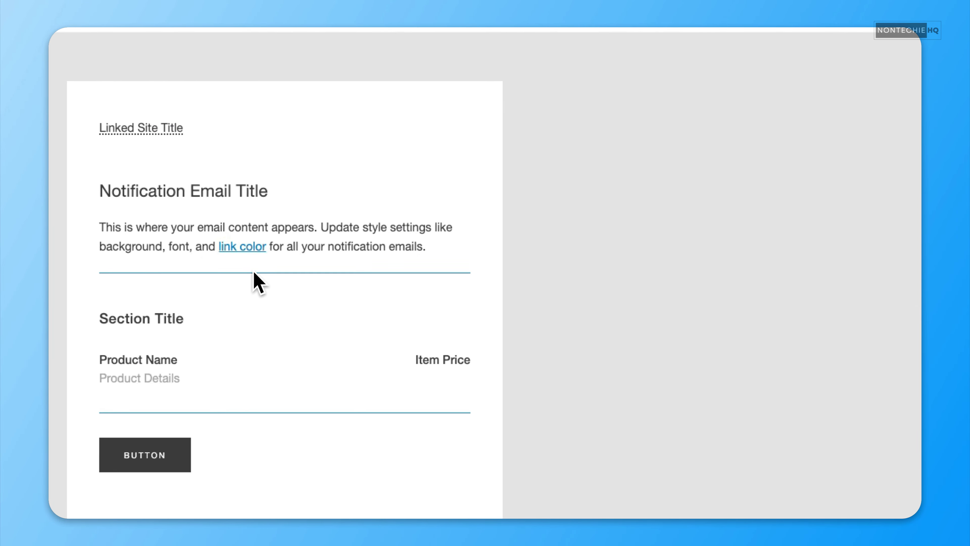
Try several sans font packs and set the notification emails' font pack to Wide Sans
{"action": "left_click", "coordinate": [896, 269]}
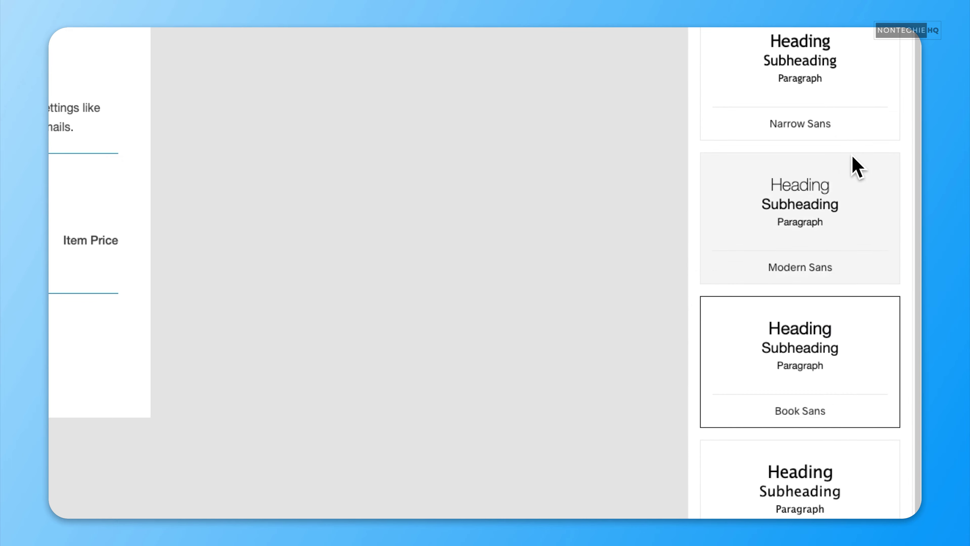
{"action": "left_click", "coordinate": [855, 224]}
{"action": "scroll", "coordinate": [853, 405], "scroll_direction": "down", "scroll_amount": 7}
{"action": "left_click", "coordinate": [764, 282]}
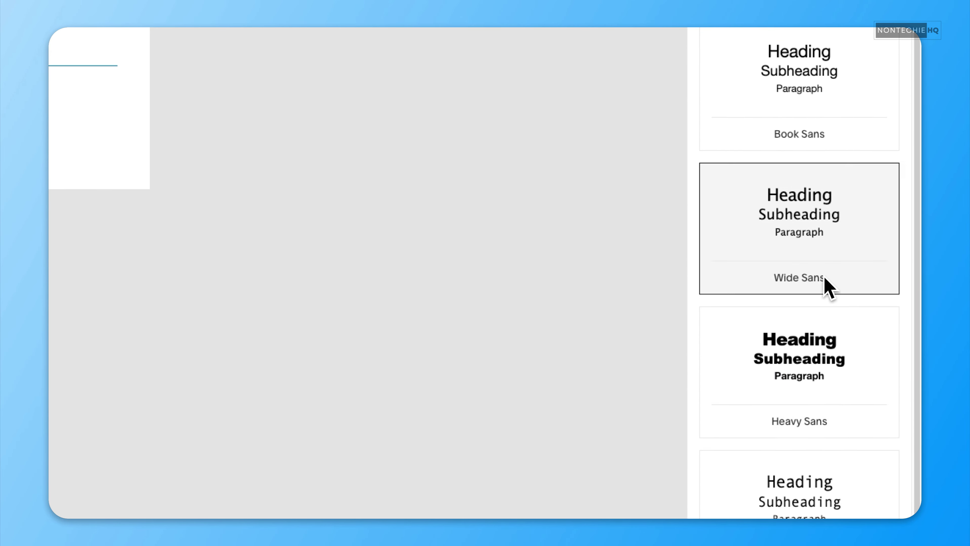
{"action": "scroll", "coordinate": [797, 458], "scroll_direction": "down", "scroll_amount": 1}
{"action": "left_click", "coordinate": [797, 403]}
{"action": "left_click", "coordinate": [809, 280]}
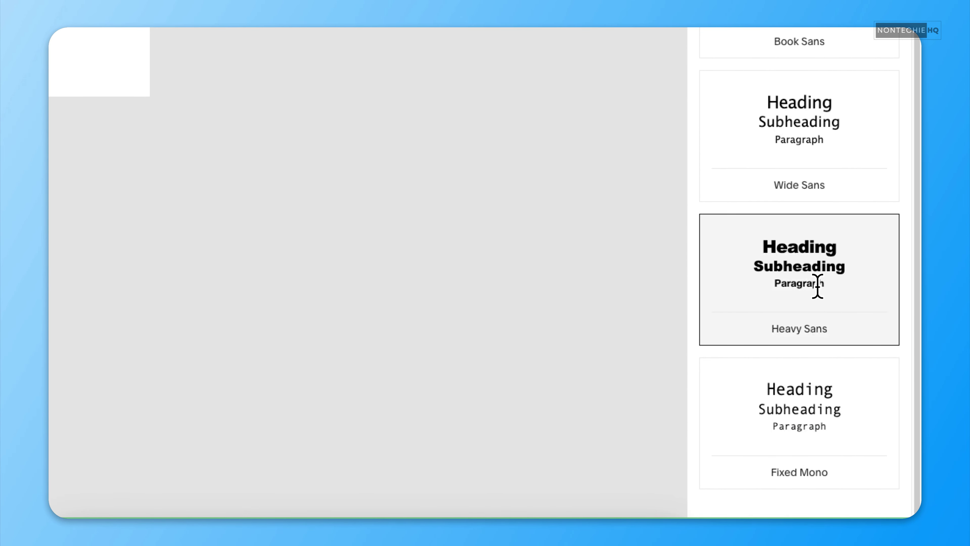
{"action": "left_click", "coordinate": [816, 198]}
{"action": "scroll", "coordinate": [831, 268], "scroll_direction": "up", "scroll_amount": 6}
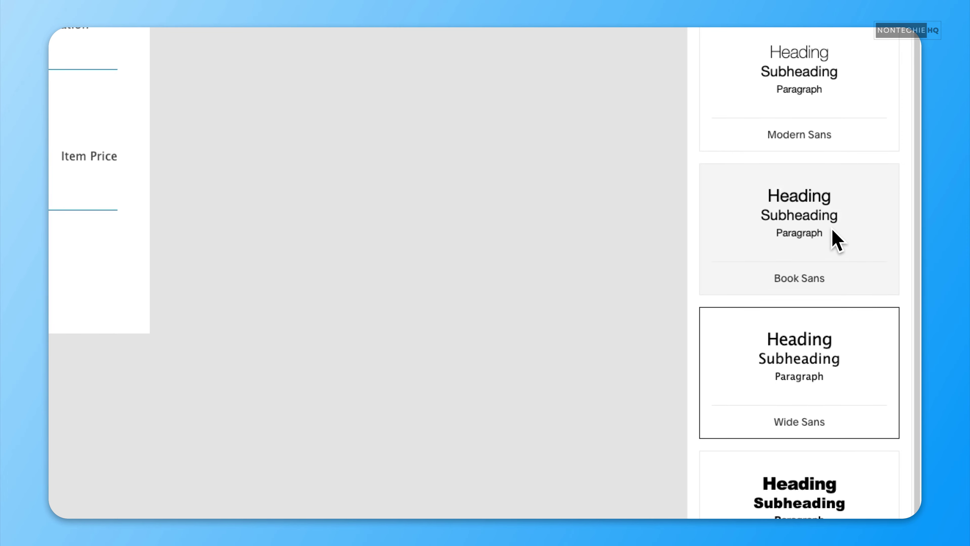
{"action": "left_click", "coordinate": [832, 231]}
{"action": "left_click", "coordinate": [811, 348]}
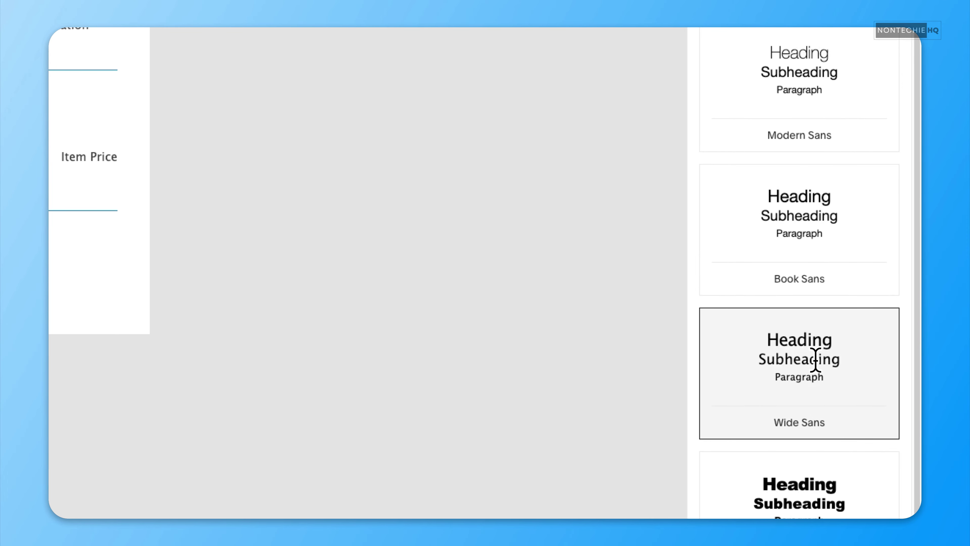
{"action": "scroll", "coordinate": [814, 179], "scroll_direction": "up", "scroll_amount": 5}
{"action": "left_click", "coordinate": [726, 82]}
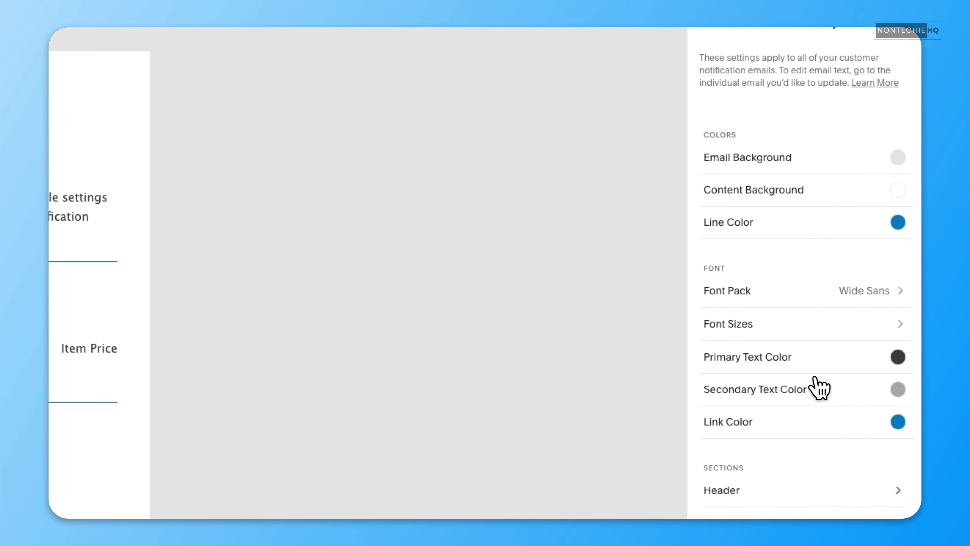
Try a larger overall font size, return it to the middle level, and raise the headings-only size to the second level
{"action": "left_click", "coordinate": [773, 329]}
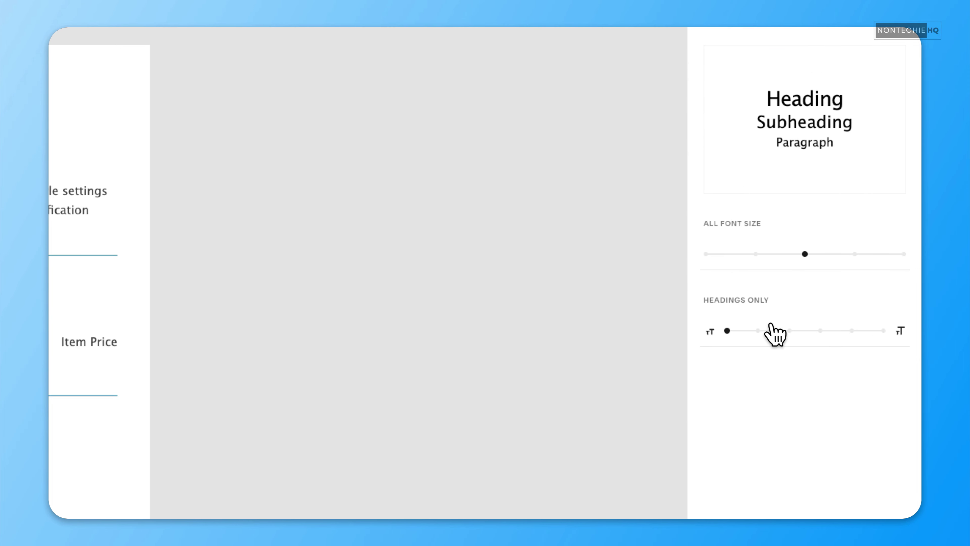
{"action": "left_click", "coordinate": [833, 254]}
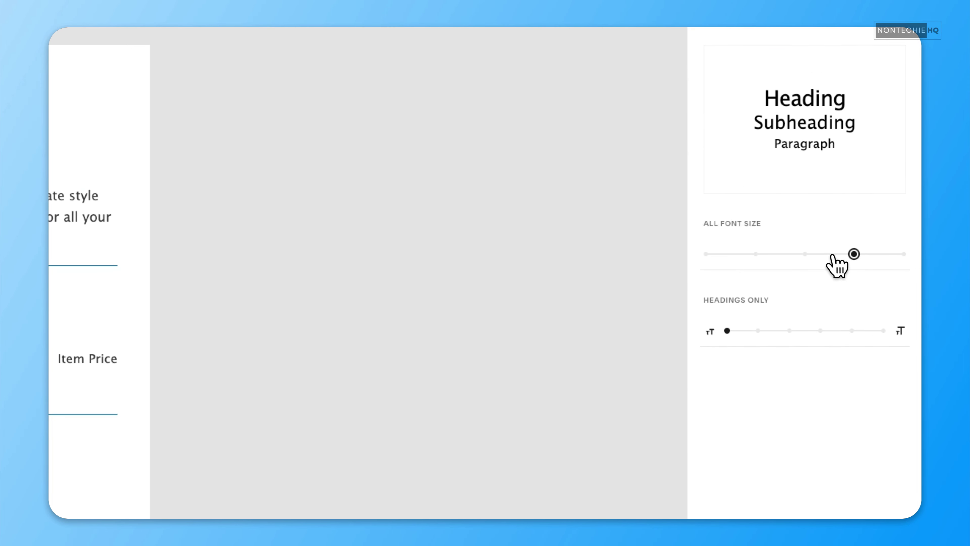
{"action": "left_click", "coordinate": [808, 254]}
{"action": "left_click", "coordinate": [762, 331]}
{"action": "left_click", "coordinate": [789, 331]}
{"action": "left_click", "coordinate": [758, 331]}
{"action": "scroll", "coordinate": [758, 126], "scroll_direction": "up", "scroll_amount": 3}
{"action": "left_click", "coordinate": [732, 80]}
Switch the email header's branding from text to image and revisit the font size settings
{"action": "left_click", "coordinate": [816, 366]}
{"action": "scroll", "coordinate": [764, 115], "scroll_direction": "up", "scroll_amount": 5}
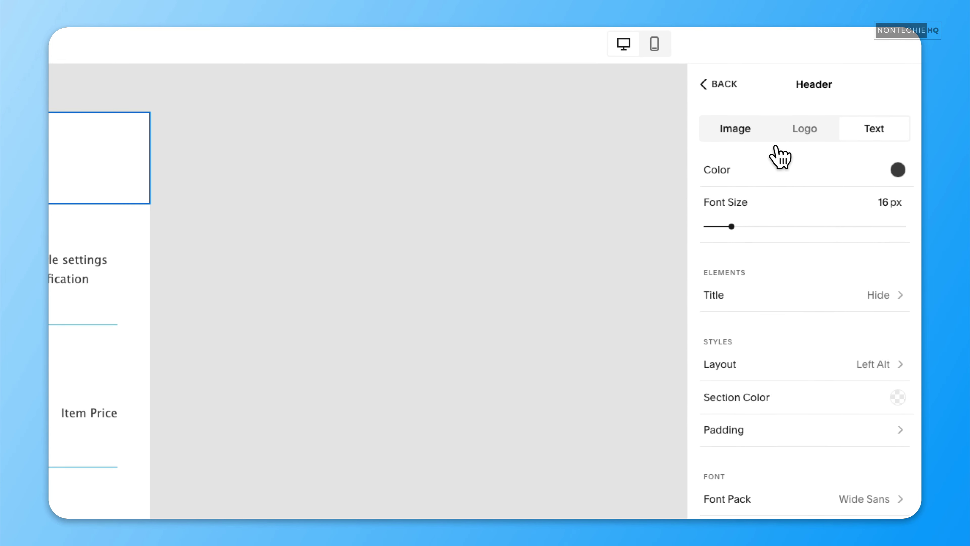
{"action": "left_click", "coordinate": [745, 130]}
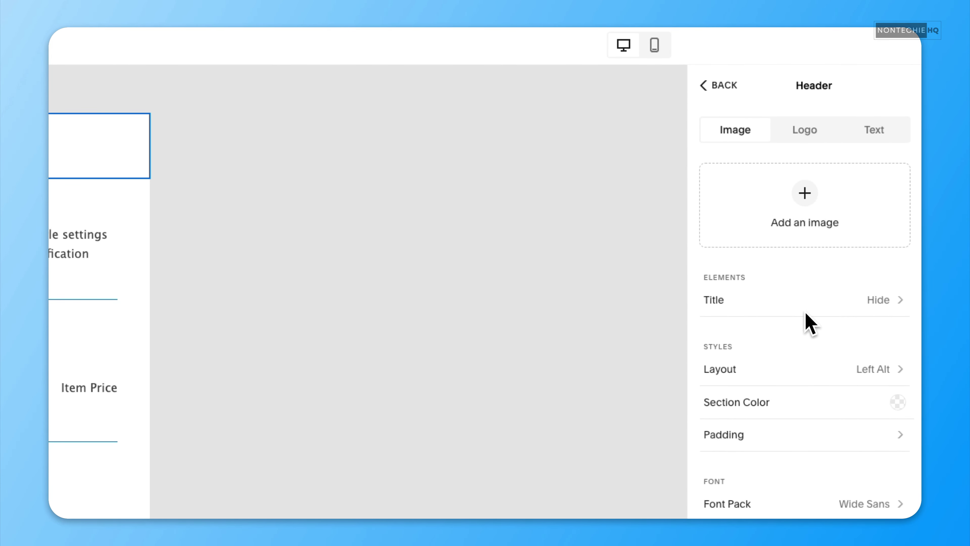
{"action": "left_click", "coordinate": [722, 85]}
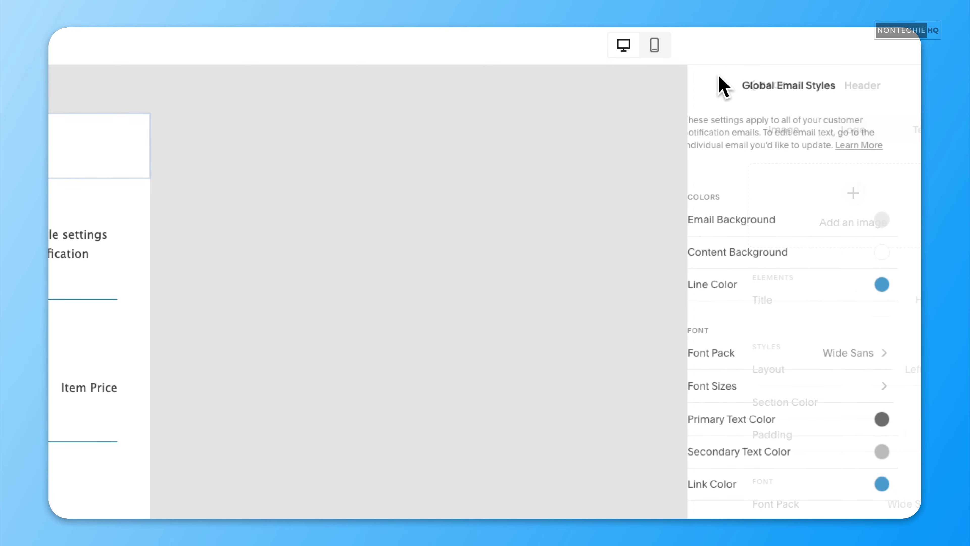
{"action": "scroll", "coordinate": [799, 364], "scroll_direction": "down", "scroll_amount": 4}
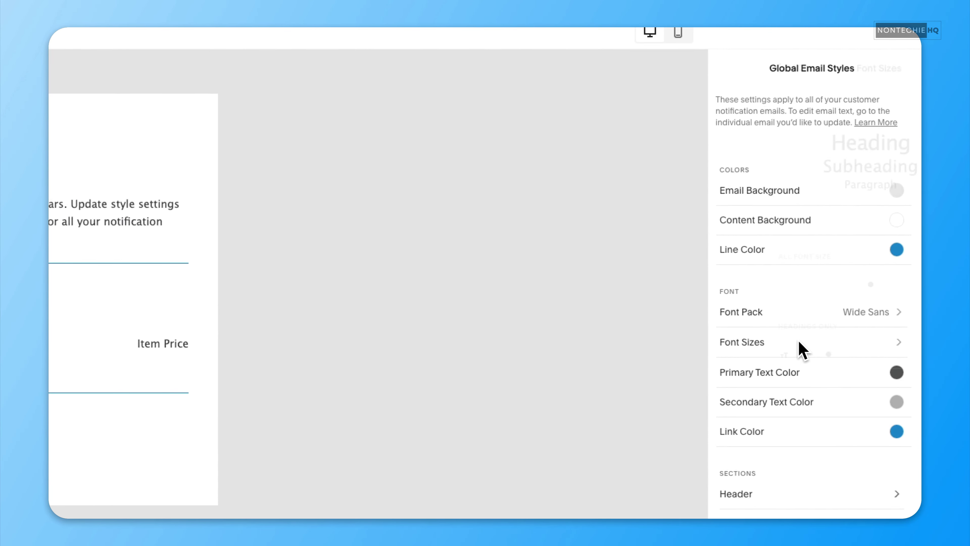
{"action": "left_click", "coordinate": [856, 206]}
{"action": "left_click", "coordinate": [817, 56]}
Compare the header's Text, Logo and Image branding options and leave the header set to Image
{"action": "scroll", "coordinate": [804, 475], "scroll_direction": "down", "scroll_amount": 3}
{"action": "left_click", "coordinate": [803, 413]}
{"action": "scroll", "coordinate": [836, 137], "scroll_direction": "up", "scroll_amount": 5}
{"action": "left_click", "coordinate": [857, 127]}
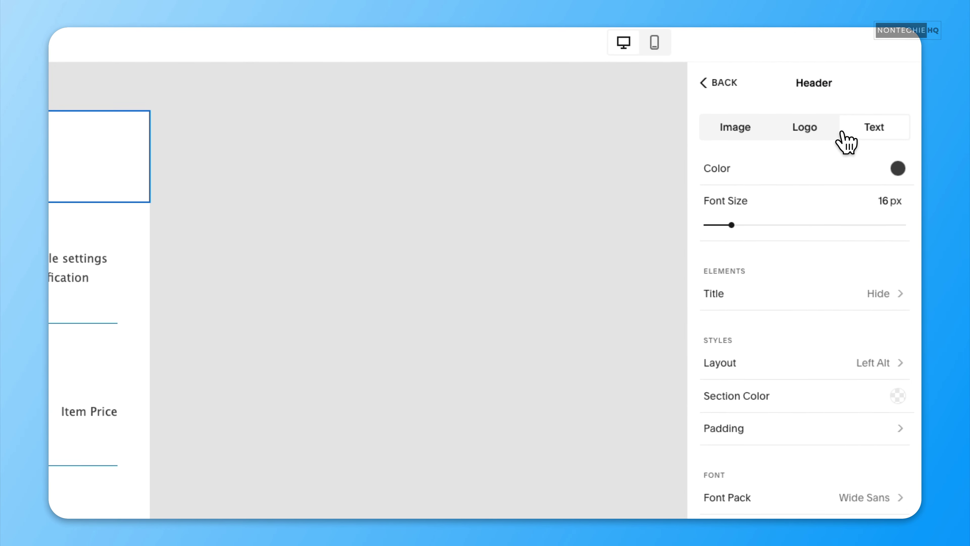
{"action": "left_click", "coordinate": [803, 135]}
{"action": "left_click", "coordinate": [749, 136]}
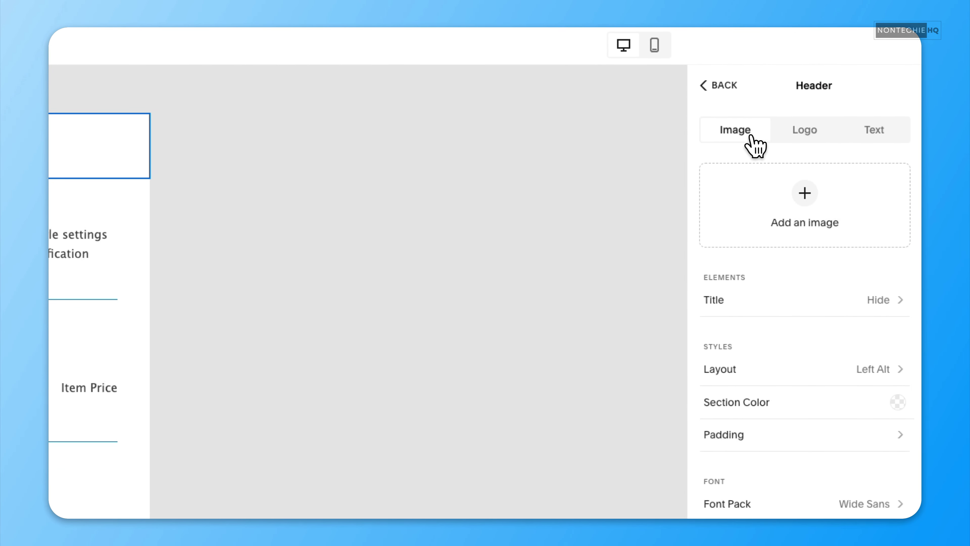
{"action": "left_click", "coordinate": [834, 133]}
{"action": "left_click", "coordinate": [872, 134]}
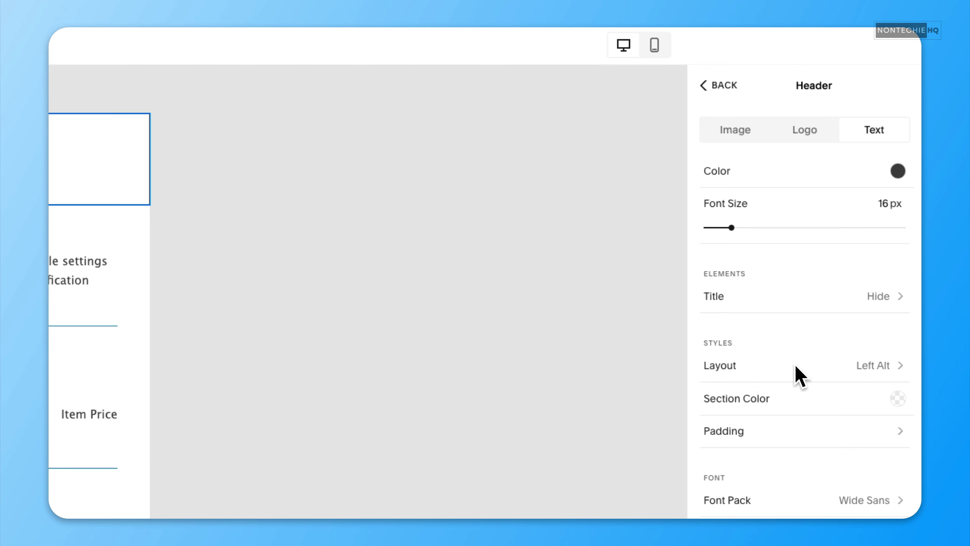
{"action": "scroll", "coordinate": [800, 377], "scroll_direction": "down", "scroll_amount": 4}
{"action": "scroll", "coordinate": [792, 156], "scroll_direction": "up", "scroll_amount": 4}
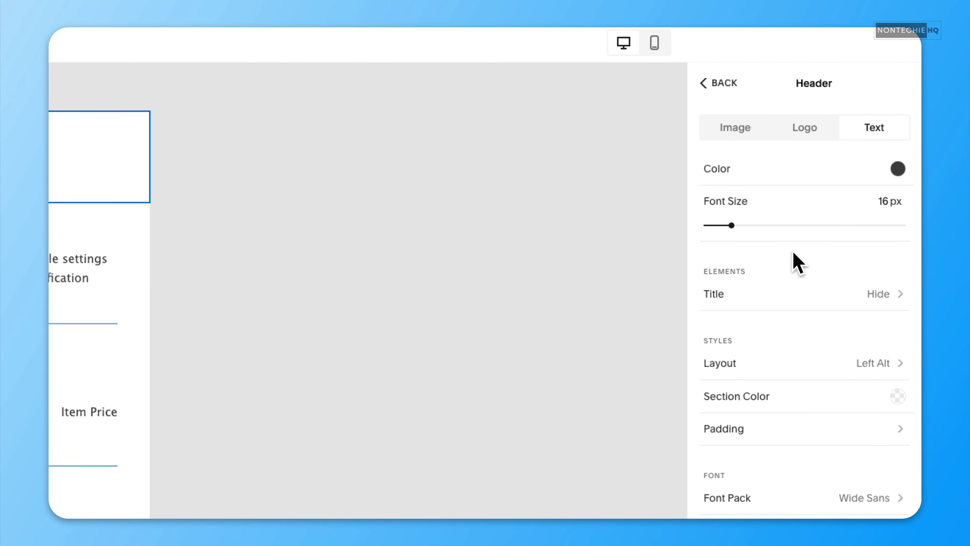
{"action": "left_click", "coordinate": [814, 132]}
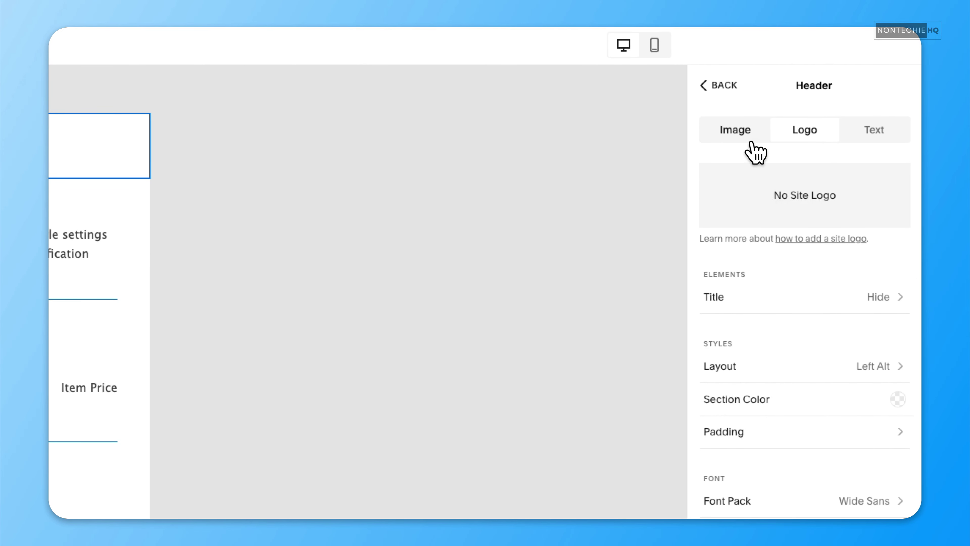
{"action": "left_click", "coordinate": [745, 135]}
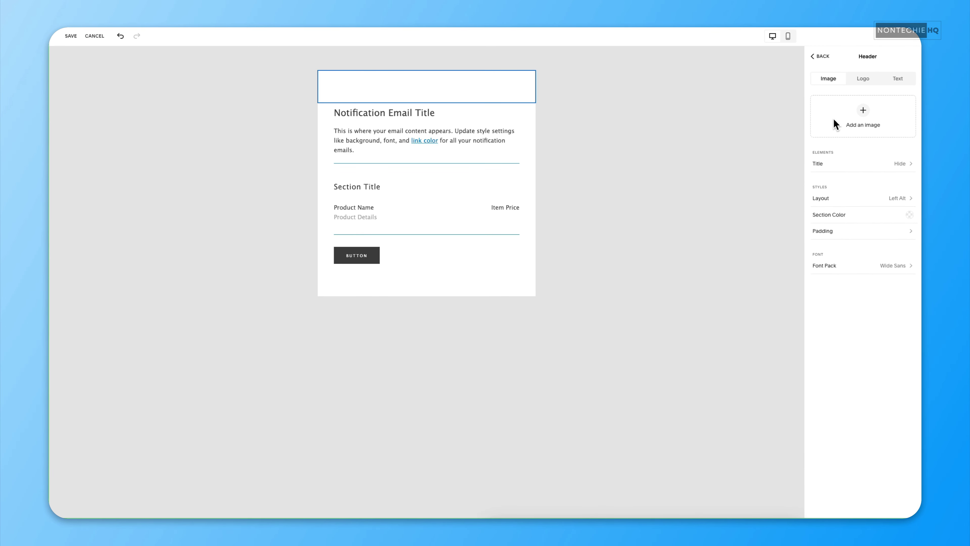
{"action": "left_click", "coordinate": [825, 58]}
Compare the email footer's branding options and set its branding to Text
{"action": "left_click", "coordinate": [863, 308]}
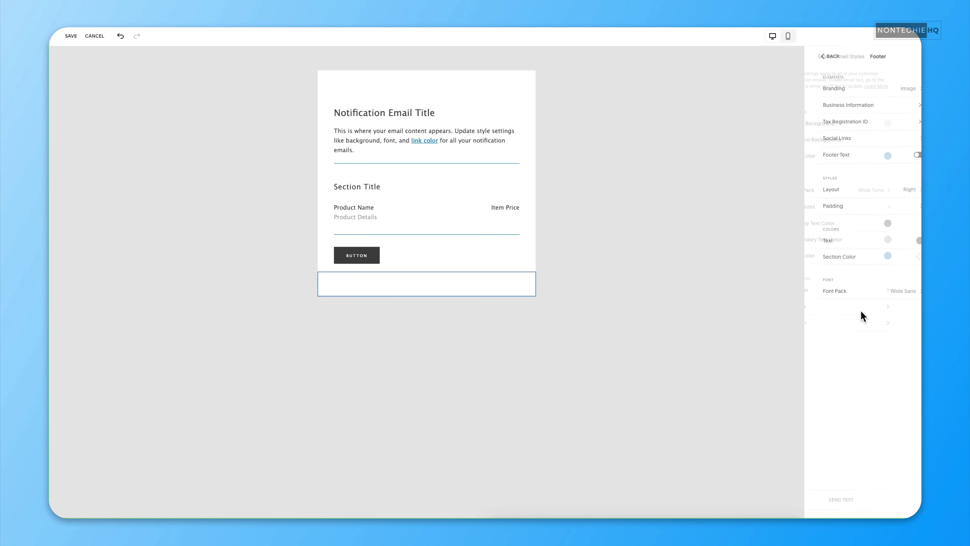
{"action": "left_click", "coordinate": [865, 91]}
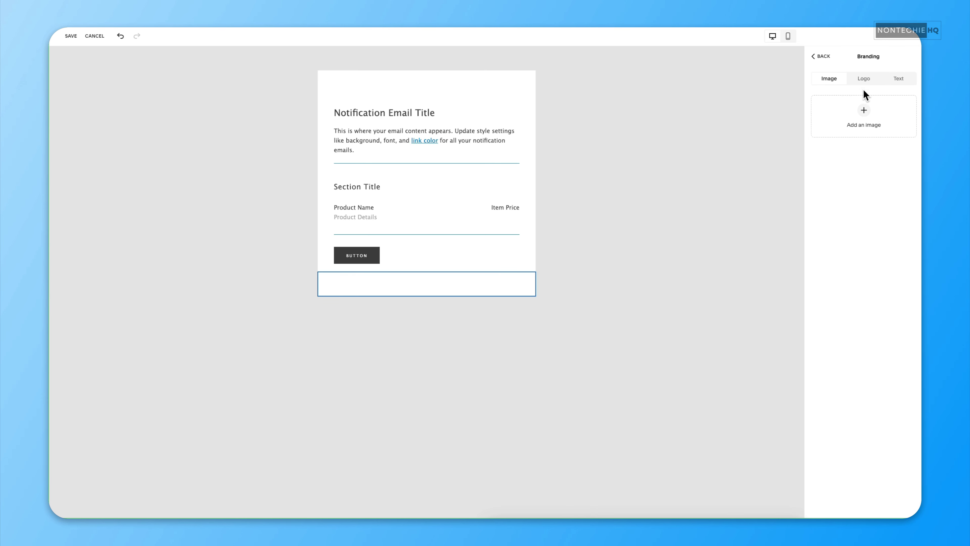
{"action": "left_click", "coordinate": [864, 78]}
{"action": "left_click", "coordinate": [885, 79]}
{"action": "left_click", "coordinate": [818, 57]}
Check the footer's Business Information and Social Links settings
{"action": "left_click", "coordinate": [866, 104]}
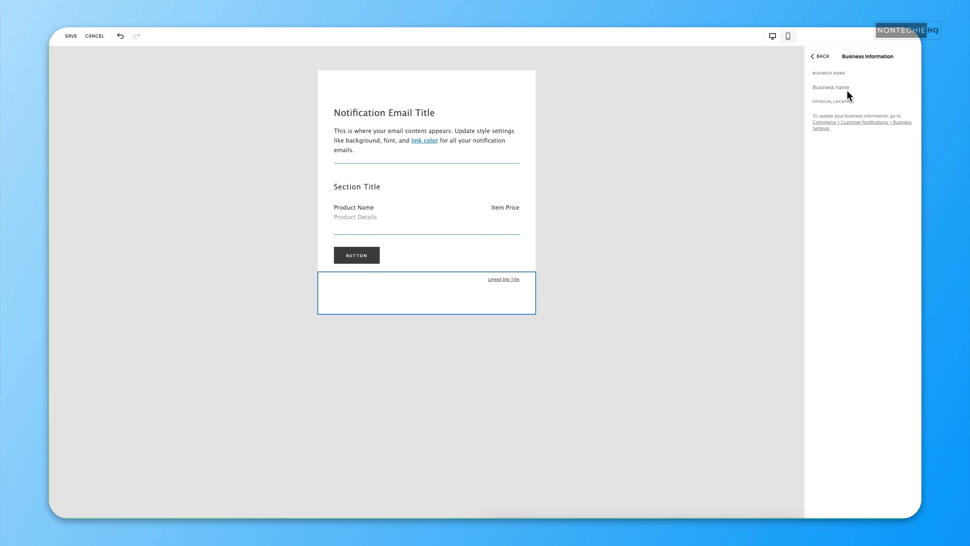
{"action": "left_click", "coordinate": [816, 58]}
{"action": "left_click", "coordinate": [850, 138]}
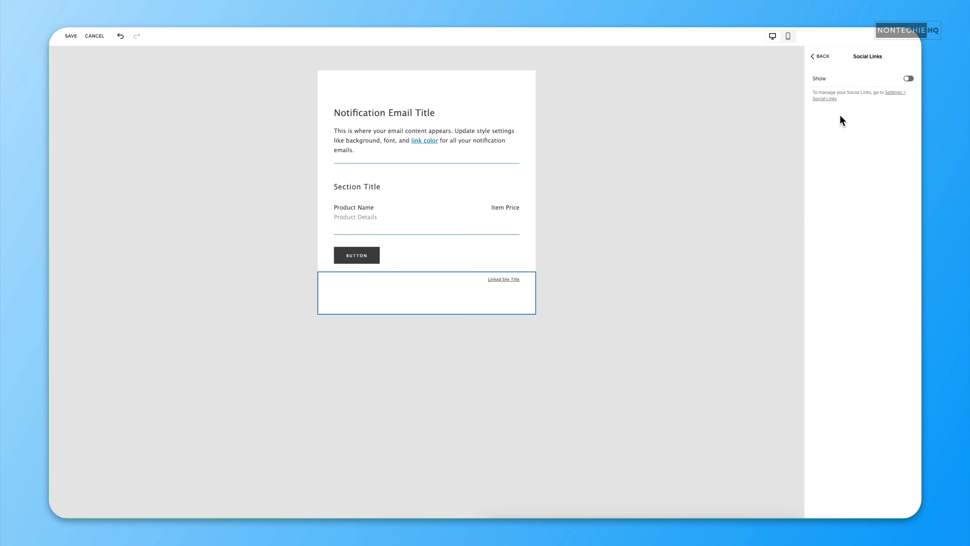
{"action": "left_click", "coordinate": [822, 56]}
Try out the footer text option and set the footer layout to Stacked
{"action": "left_click", "coordinate": [909, 155]}
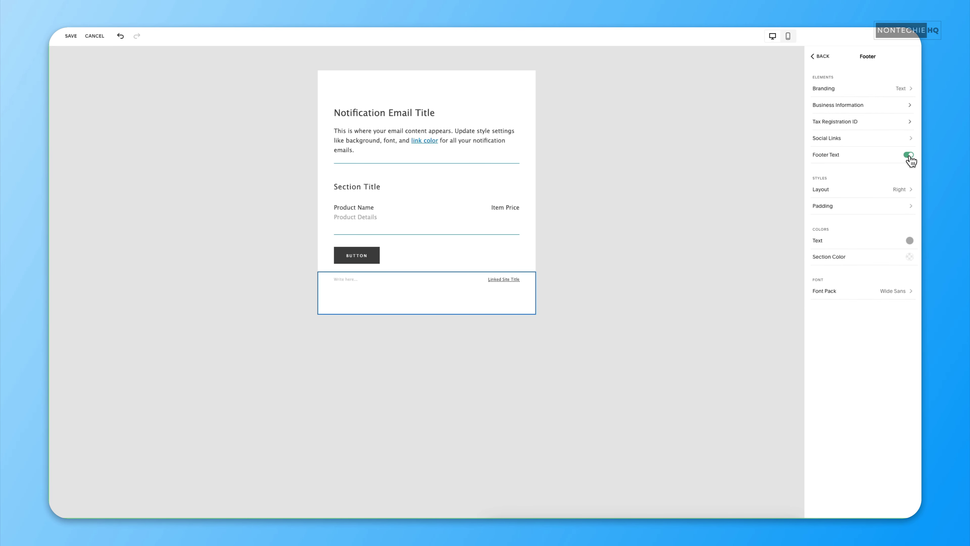
{"action": "left_click", "coordinate": [857, 193]}
{"action": "left_click", "coordinate": [897, 195]}
{"action": "left_click", "coordinate": [852, 183]}
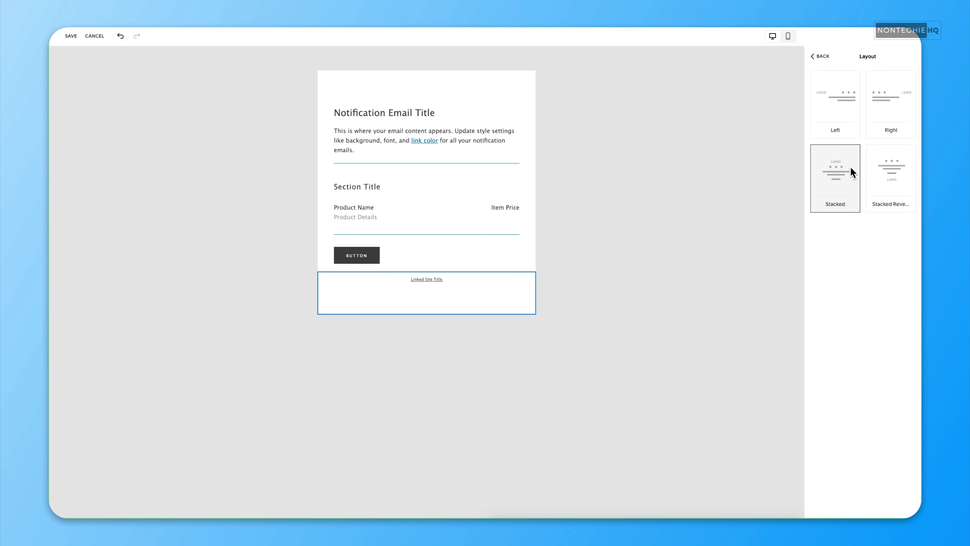
{"action": "left_click", "coordinate": [823, 58]}
Look at the footer's text color and font pack options and return to the Global Email Styles overview
{"action": "left_click", "coordinate": [909, 240]}
{"action": "left_click", "coordinate": [870, 252]}
{"action": "left_click", "coordinate": [865, 295]}
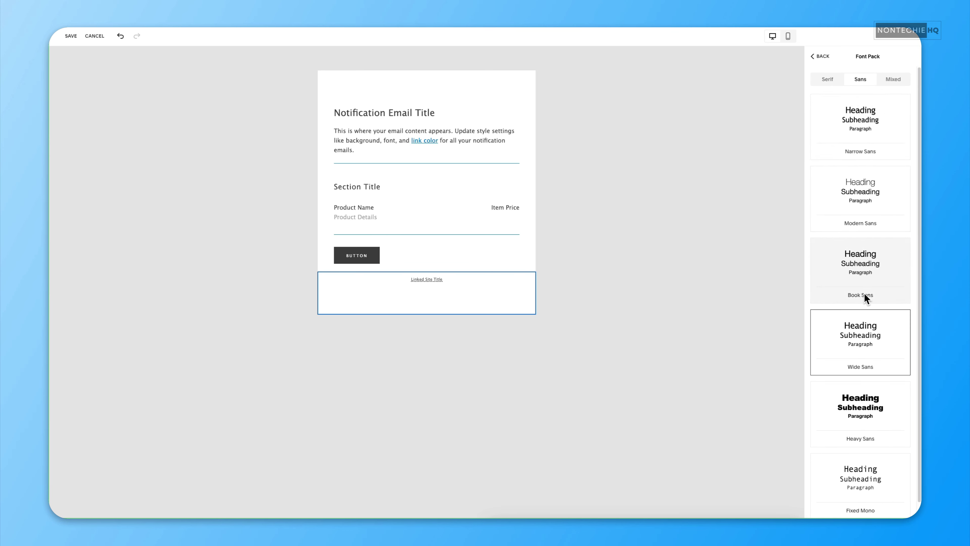
{"action": "left_click", "coordinate": [817, 58]}
{"action": "left_click", "coordinate": [819, 58]}
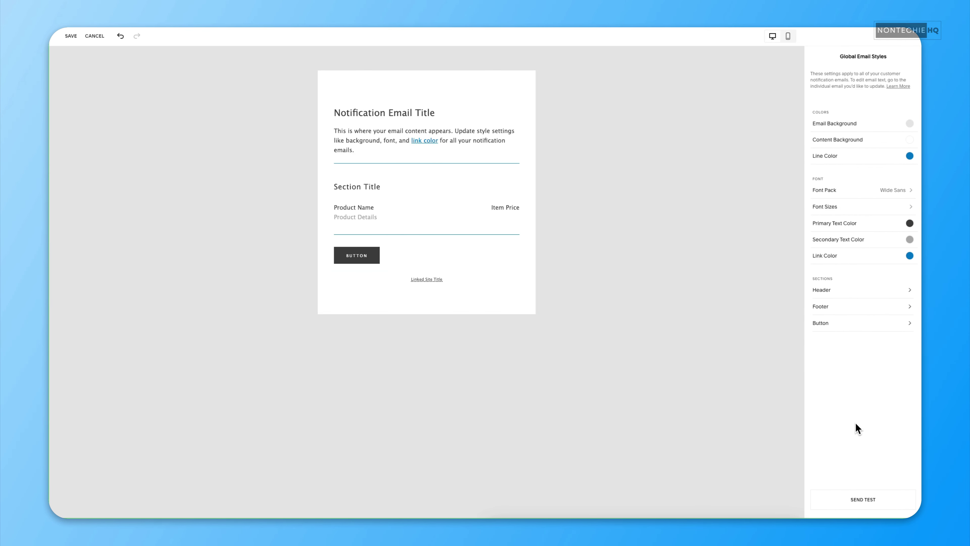
Center-align the email button, set its top padding to 14 px, and return to the Global Email Styles overview
{"action": "left_click", "coordinate": [863, 324]}
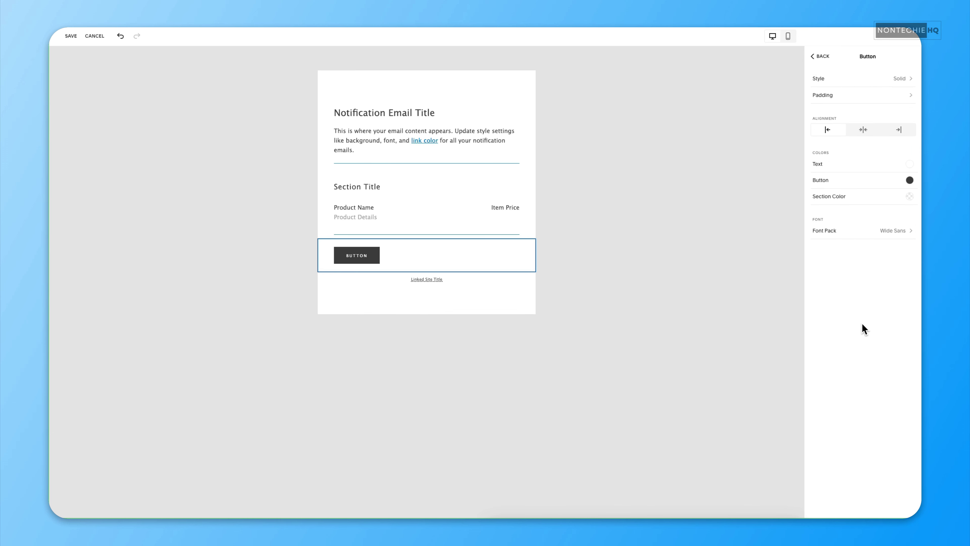
{"action": "left_click", "coordinate": [864, 132]}
{"action": "left_click", "coordinate": [858, 94]}
{"action": "left_click_drag", "start_coordinate": [840, 90], "coordinate": [829, 91]}
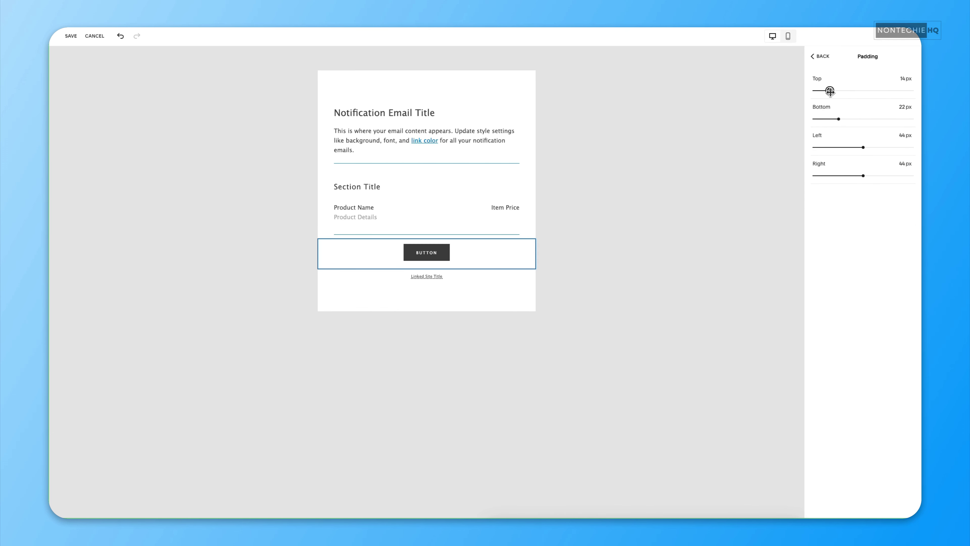
{"action": "left_click", "coordinate": [821, 58]}
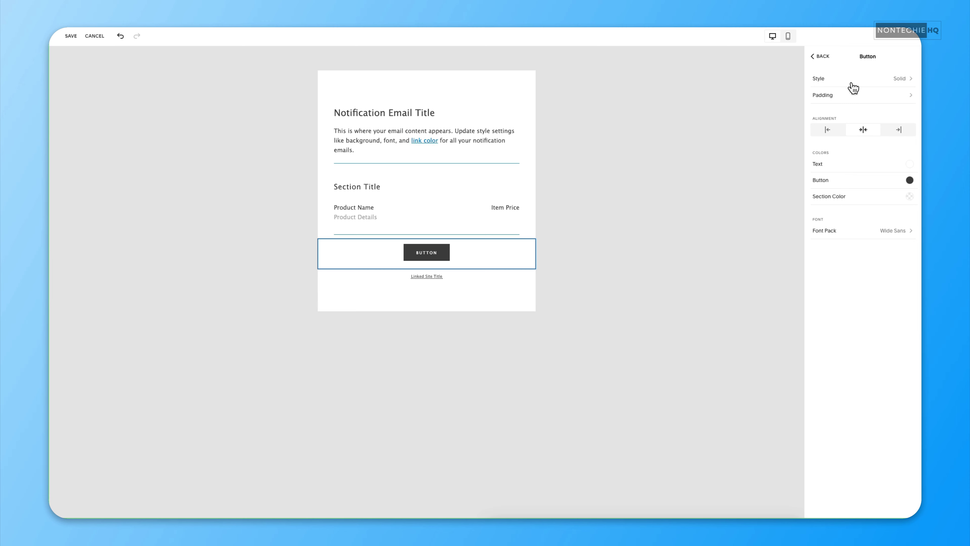
{"action": "left_click", "coordinate": [820, 57]}
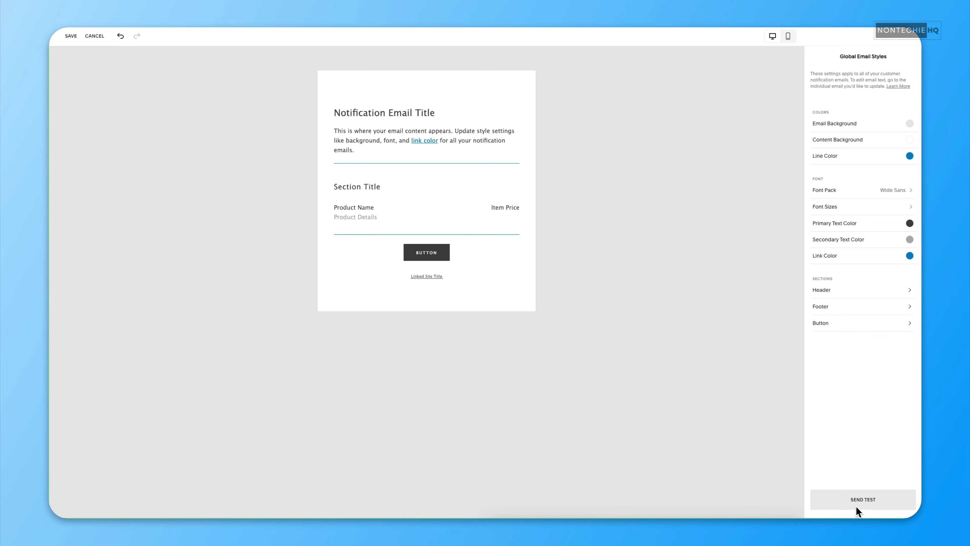
Save and publish the global style changes to all customer notification emails and look over the preview
{"action": "left_click", "coordinate": [70, 36]}
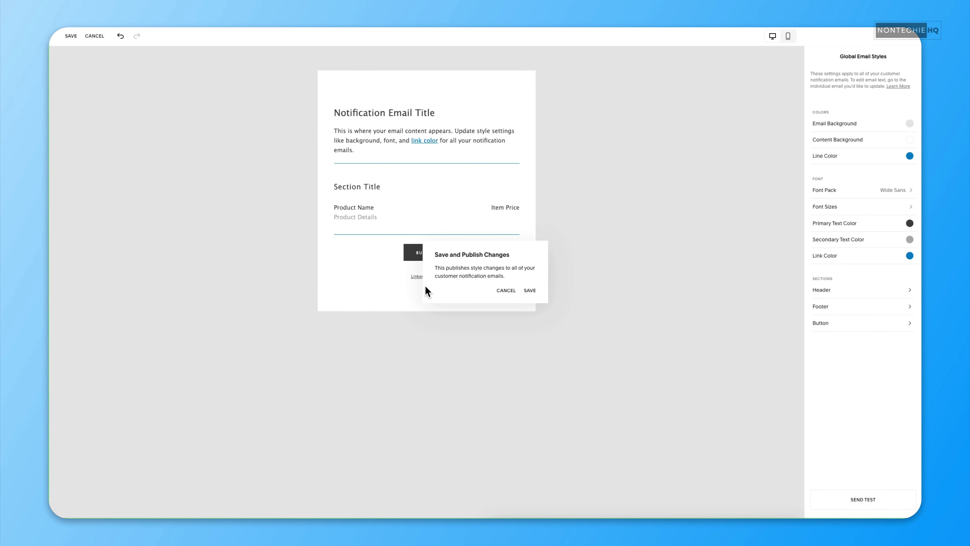
{"action": "left_click", "coordinate": [531, 291]}
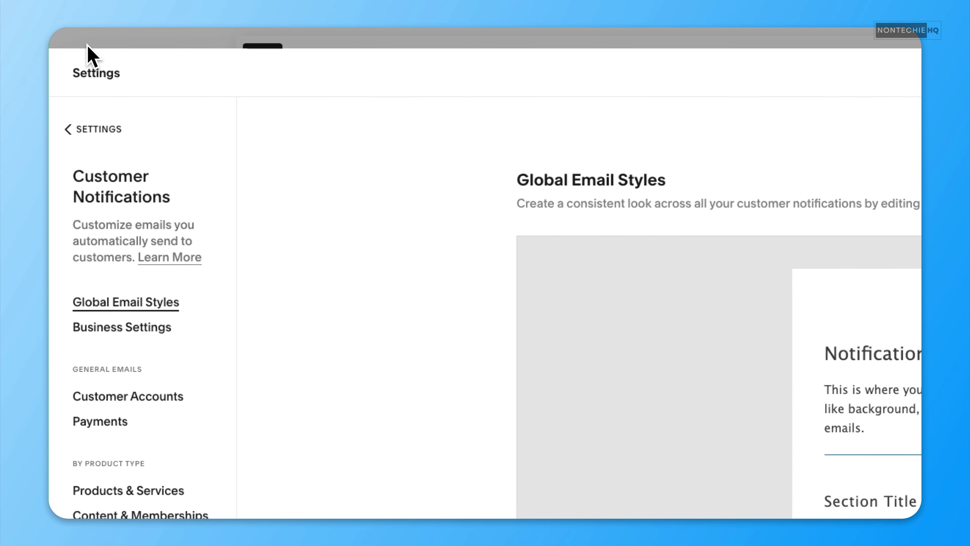
{"action": "scroll", "coordinate": [914, 423], "scroll_direction": "down", "scroll_amount": 3}
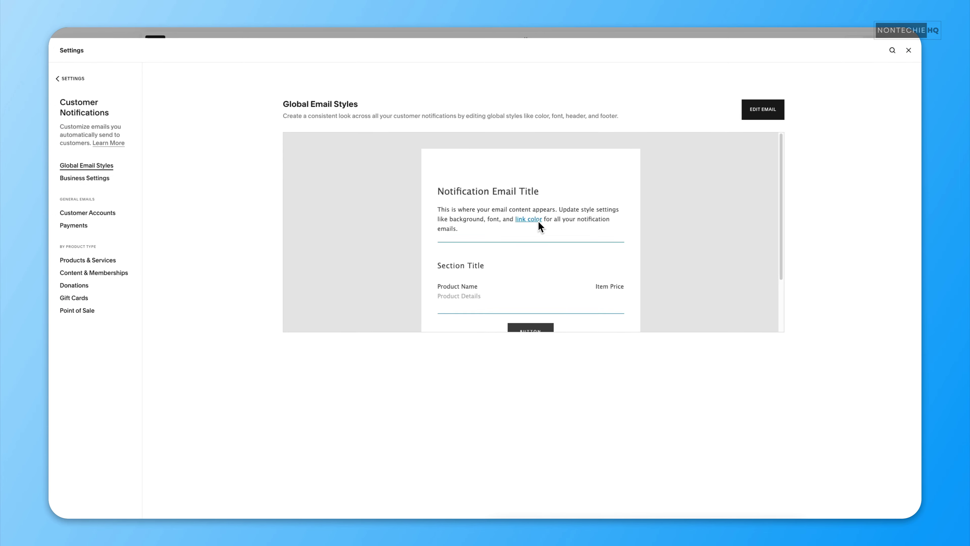
{"action": "scroll", "coordinate": [565, 274], "scroll_direction": "up", "scroll_amount": 2}
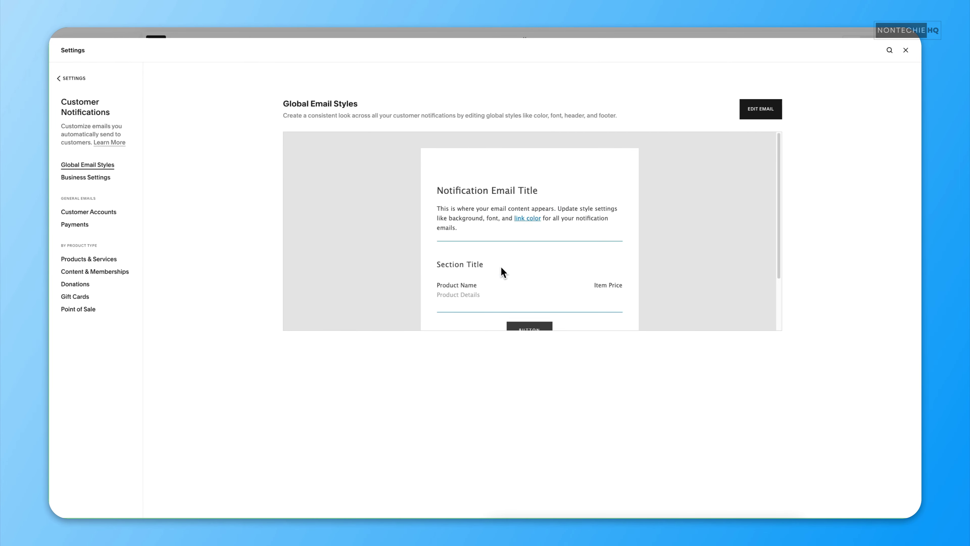
Check the Business Settings used for customer notifications and review the global email preview
{"action": "left_click", "coordinate": [108, 178]}
{"action": "left_click", "coordinate": [430, 243]}
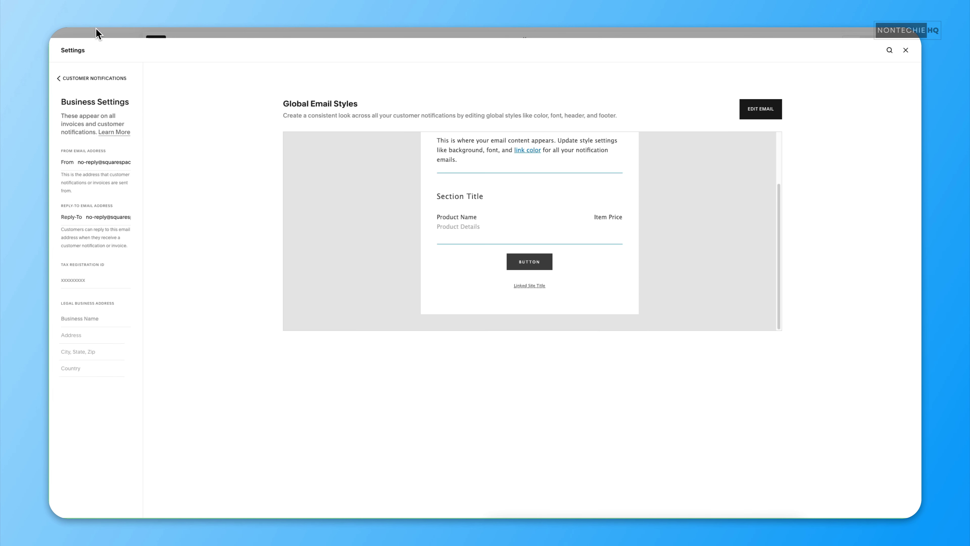
{"action": "left_click", "coordinate": [82, 79]}
{"action": "scroll", "coordinate": [533, 238], "scroll_direction": "down", "scroll_amount": 3}
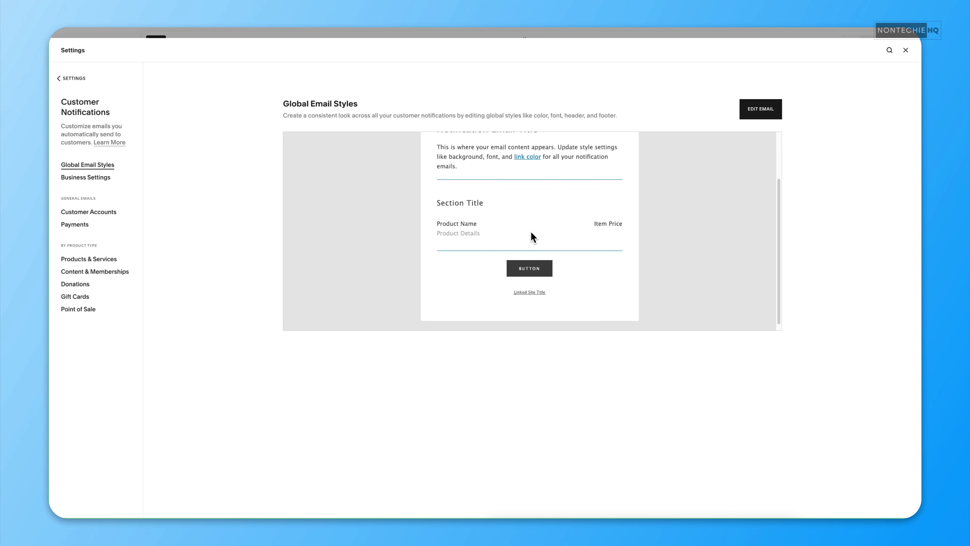
{"action": "scroll", "coordinate": [550, 211], "scroll_direction": "up", "scroll_amount": 3}
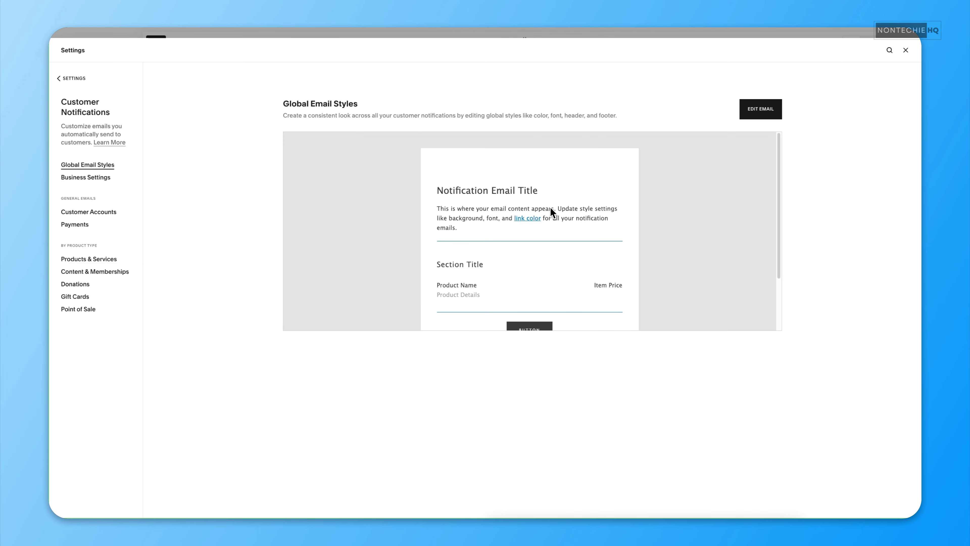
Look through the Customer Accounts notifications, including the Email Changed message, and return to Customer Notifications
{"action": "left_click", "coordinate": [106, 216]}
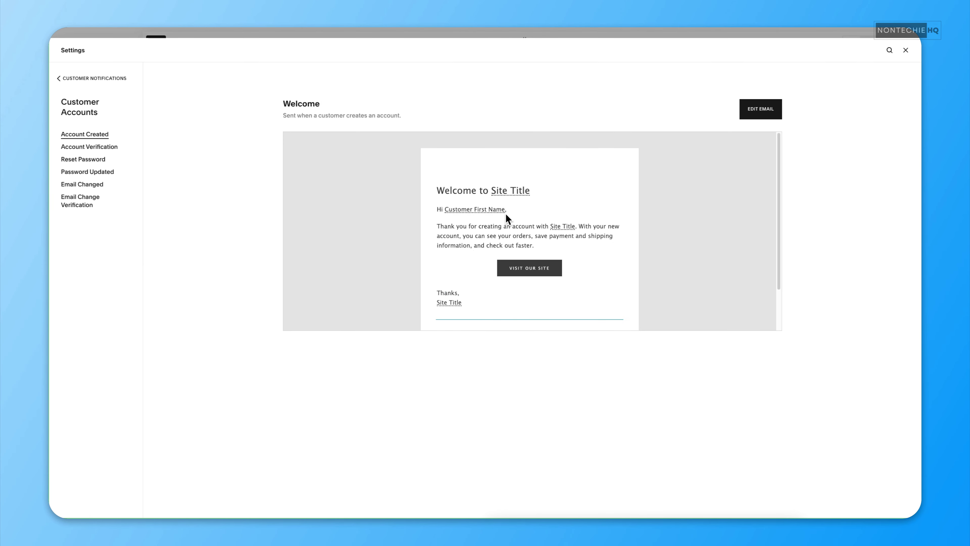
{"action": "left_click", "coordinate": [91, 189]}
{"action": "scroll", "coordinate": [547, 244], "scroll_direction": "down", "scroll_amount": 3}
{"action": "left_click", "coordinate": [115, 78]}
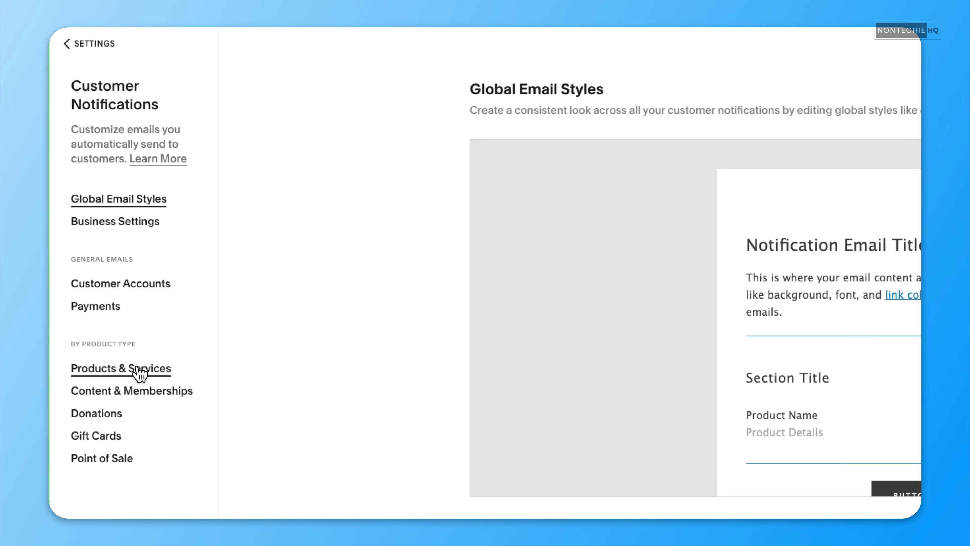
Open the Order Refunded notification from the Products & Services emails for editing
{"action": "left_click", "coordinate": [100, 261]}
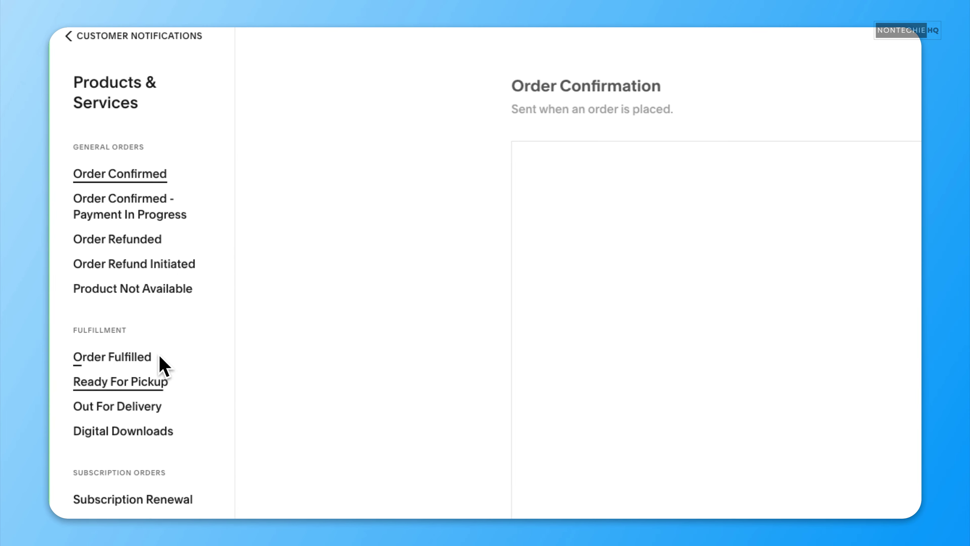
{"action": "left_click", "coordinate": [104, 188]}
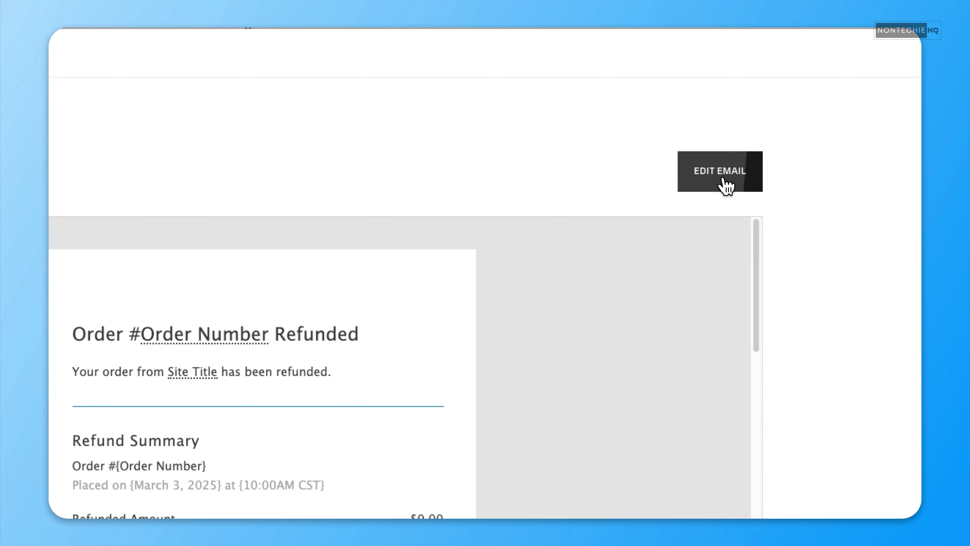
{"action": "left_click", "coordinate": [723, 179]}
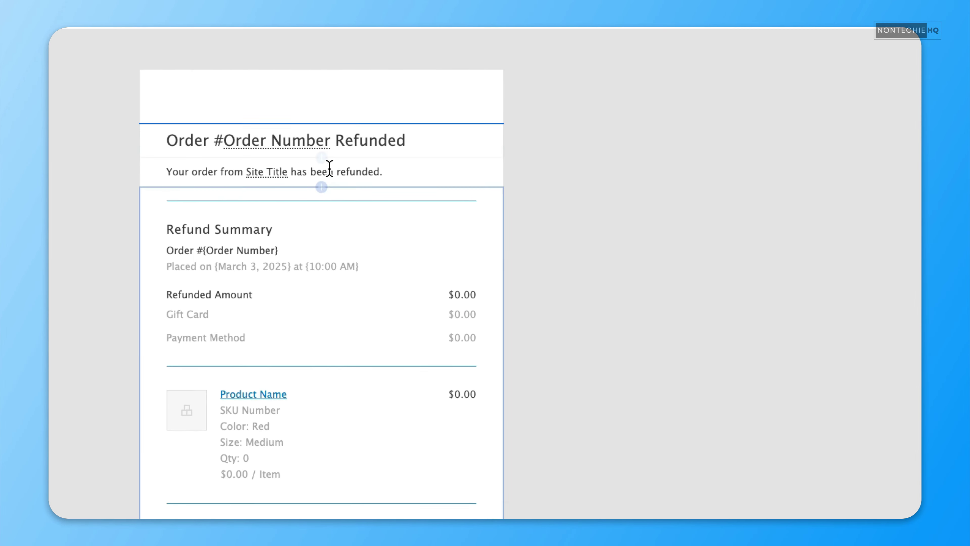
Examine the refund email's intro text and Order Summary section, and open Global Email Styles from its style settings
{"action": "left_click", "coordinate": [439, 170]}
{"action": "left_click", "coordinate": [379, 252]}
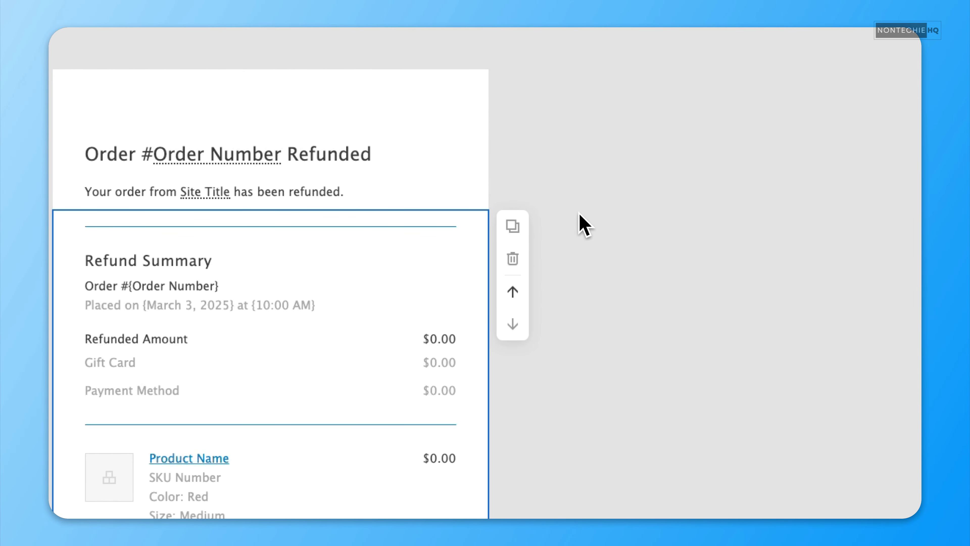
{"action": "scroll", "coordinate": [410, 362], "scroll_direction": "down", "scroll_amount": 3}
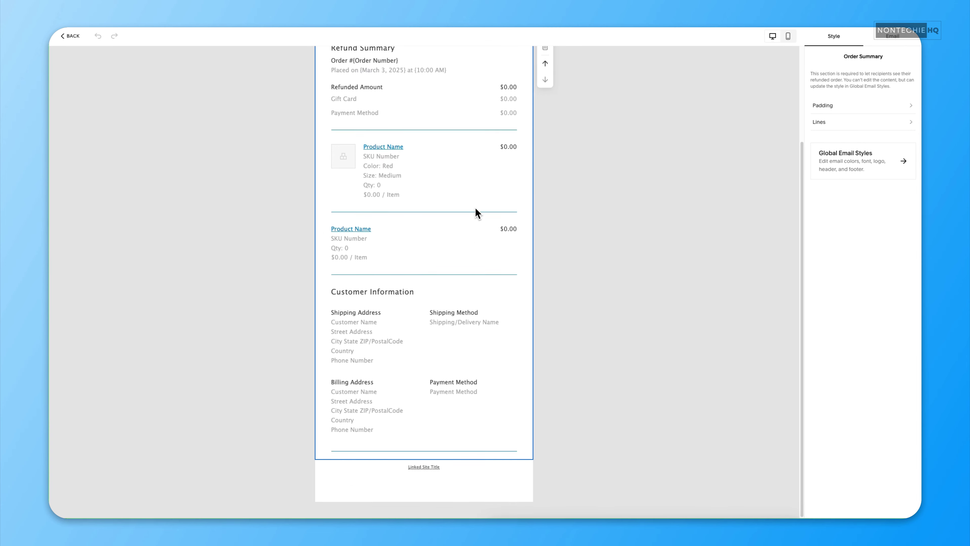
{"action": "scroll", "coordinate": [418, 287], "scroll_direction": "up", "scroll_amount": 5}
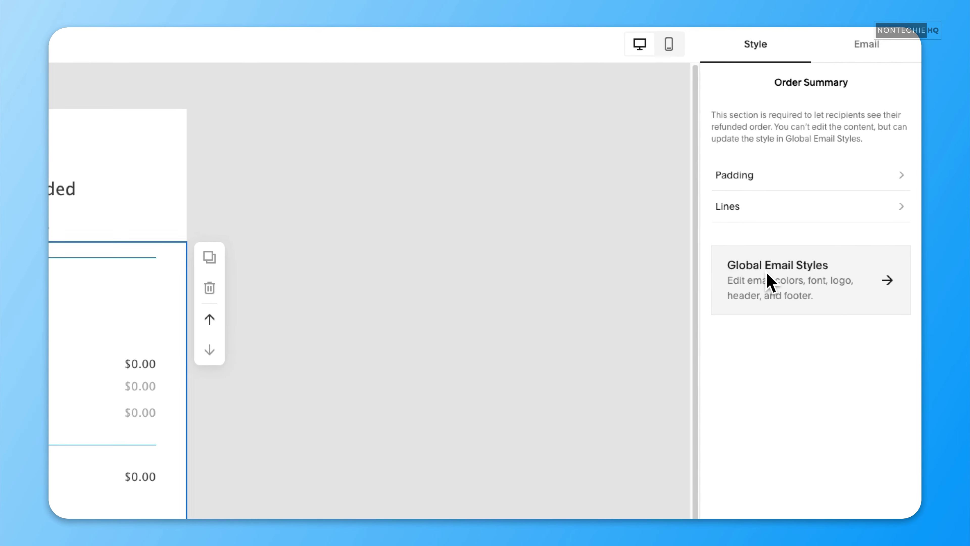
{"action": "left_click", "coordinate": [827, 158]}
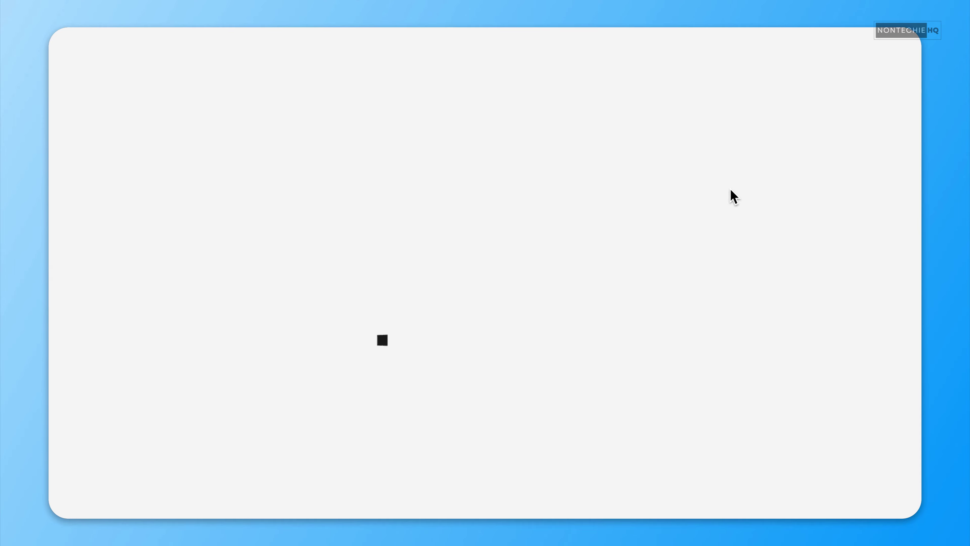